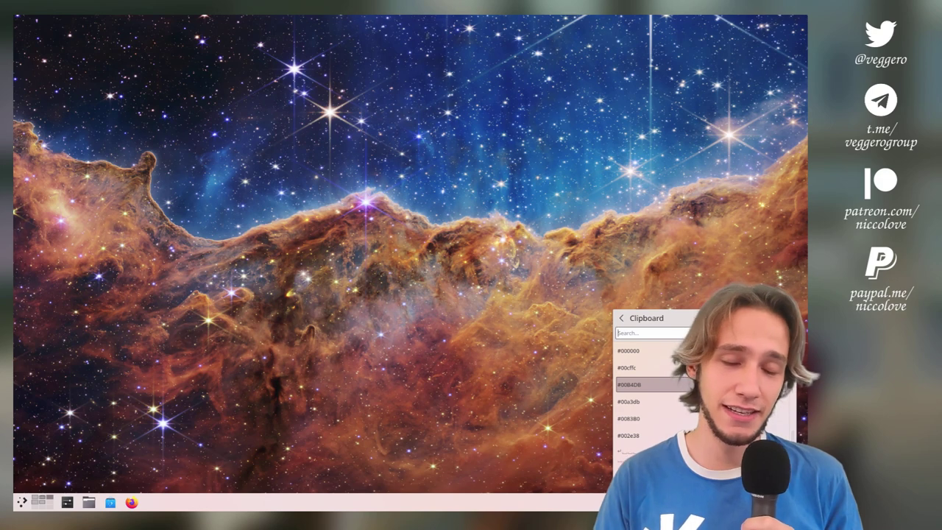
# View the top clipboard entry as a QR code twice, returning to the history each time.
pyautogui.press('Down')
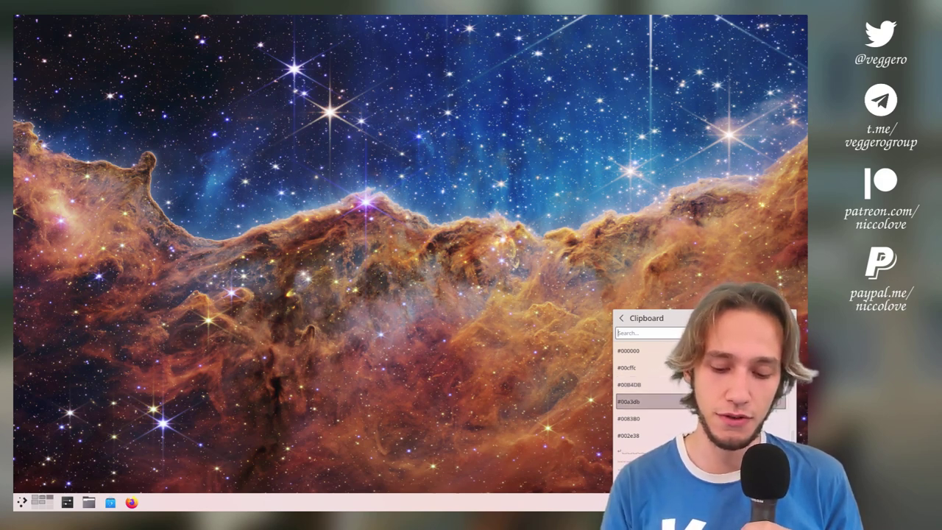
pyautogui.press('Up')
pyautogui.press('Up')
pyautogui.press('Up')
pyautogui.press('Tab')
pyautogui.press('Return')
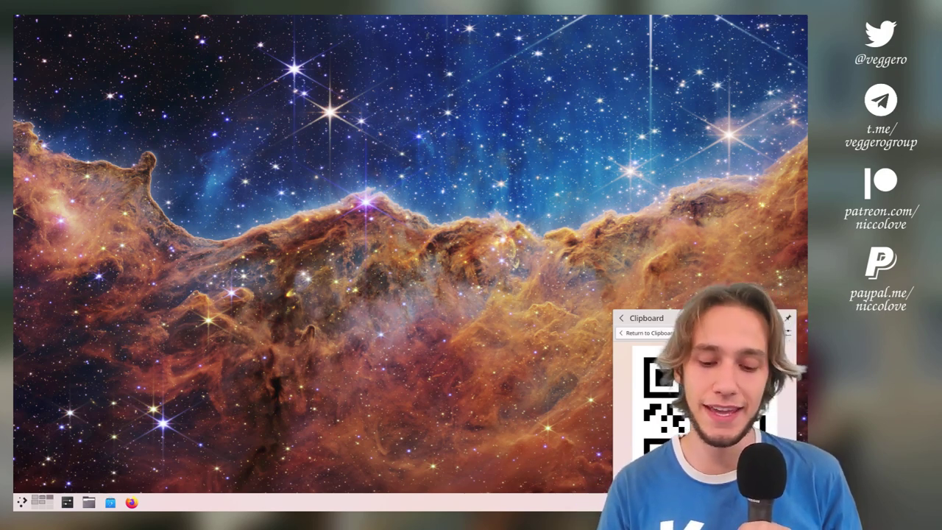
pyautogui.press('Tab')
pyautogui.press('Return')
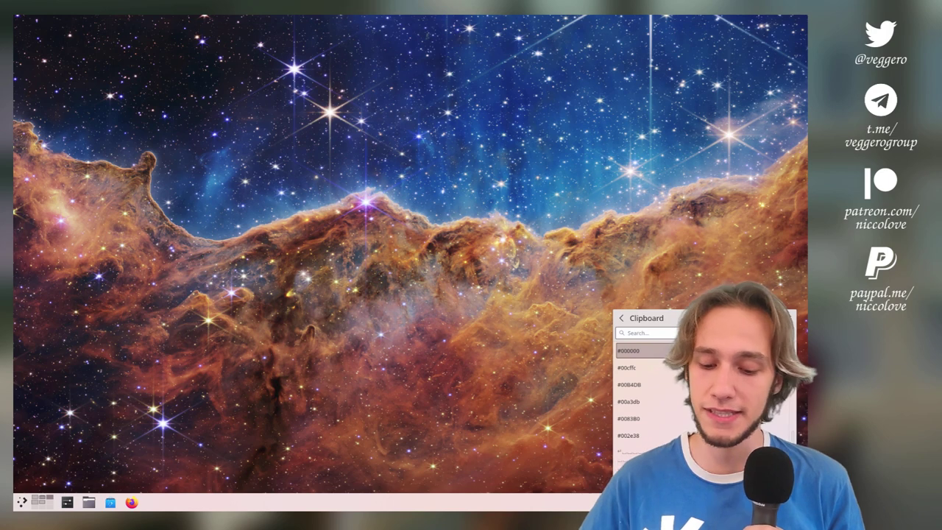
pyautogui.press('Tab')
pyautogui.press('Return')
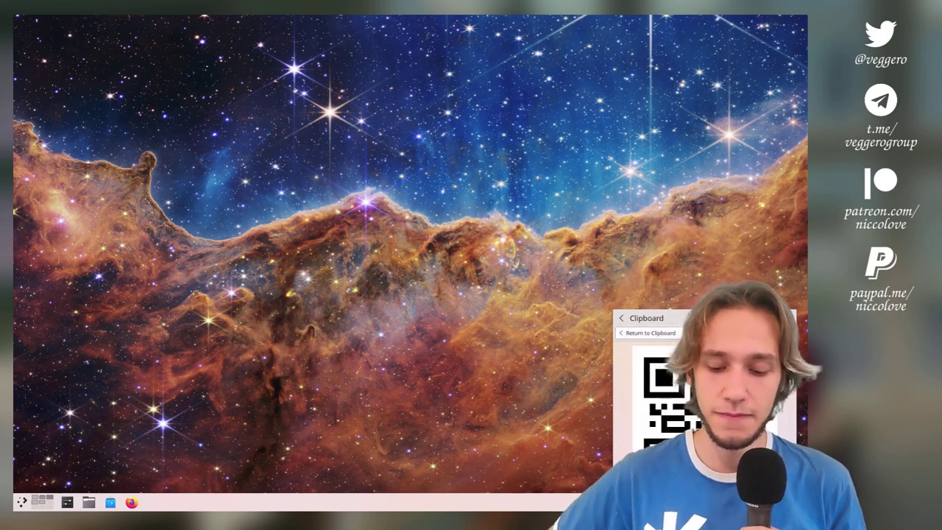
pyautogui.press('Tab')
pyautogui.press('Return')
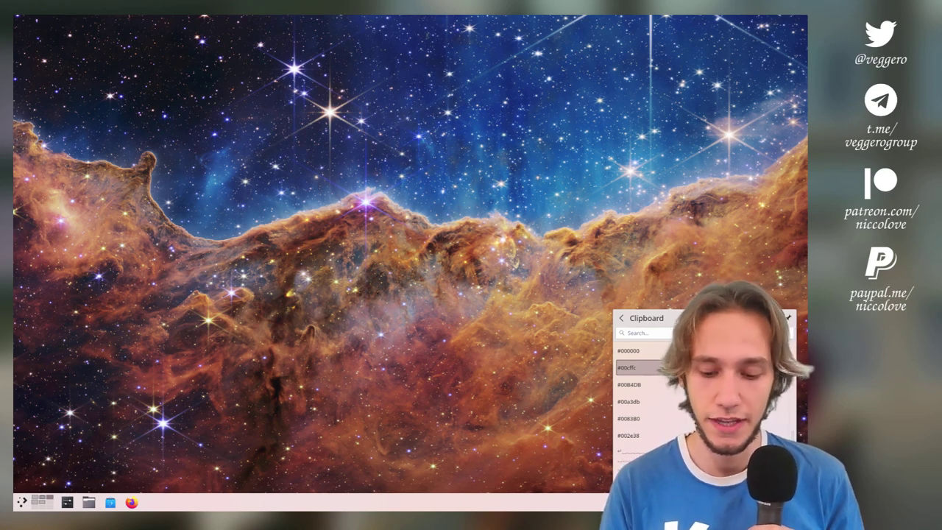
# Edit the #00cffc entry to #00cffcthnth, then close and reopen the clipboard history.
pyautogui.press('Return')
pyautogui.write('thnth')
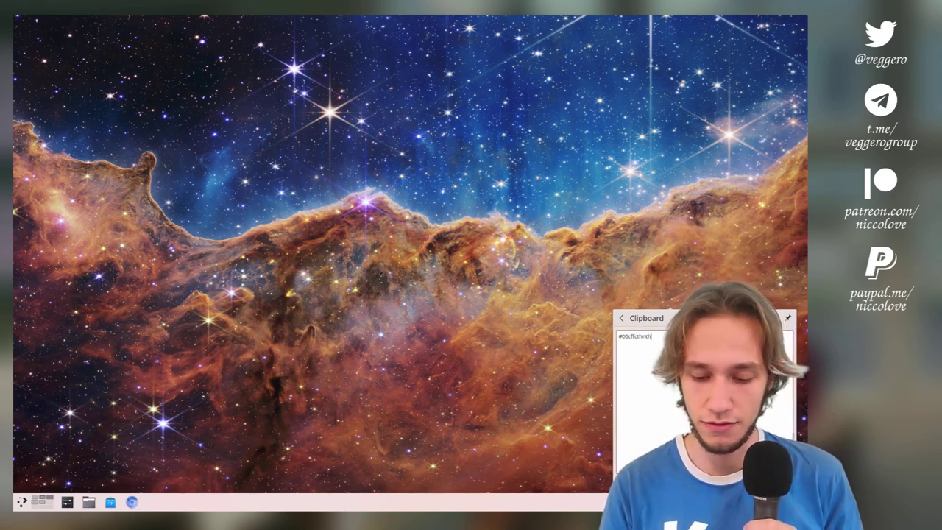
pyautogui.press('Escape')
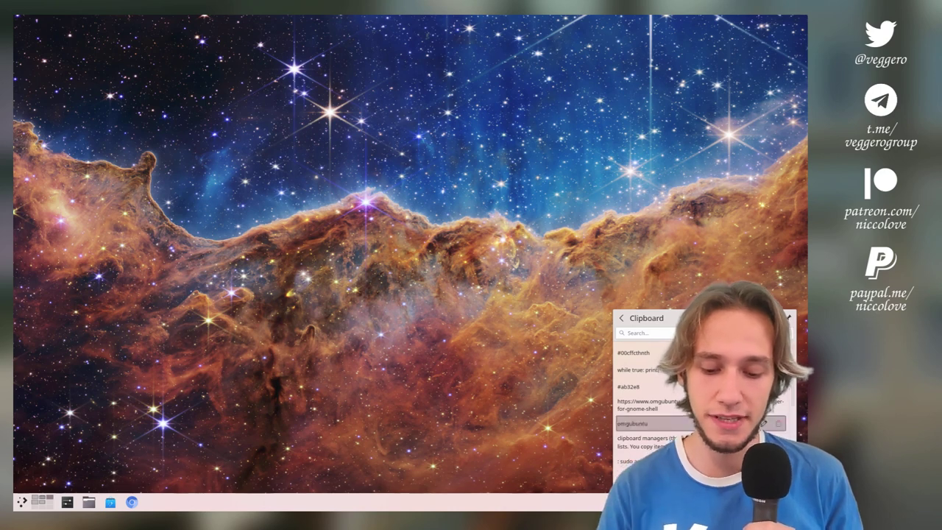
pyautogui.press('Escape')
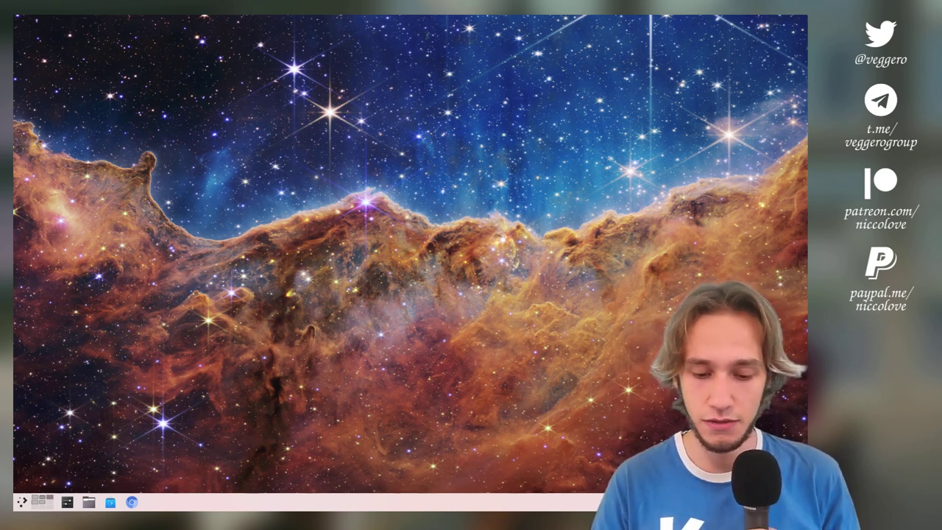
pyautogui.press('super+v')
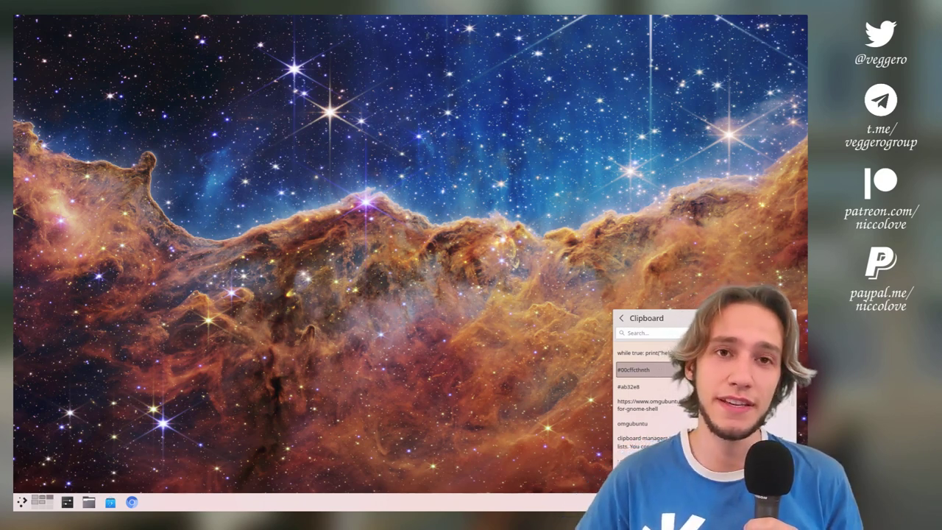
# Move down to the 'clipboard managers…' entry and close the Klipper history.
pyautogui.press('Down')
pyautogui.press('Down')
pyautogui.press('Down')
pyautogui.press('Down')
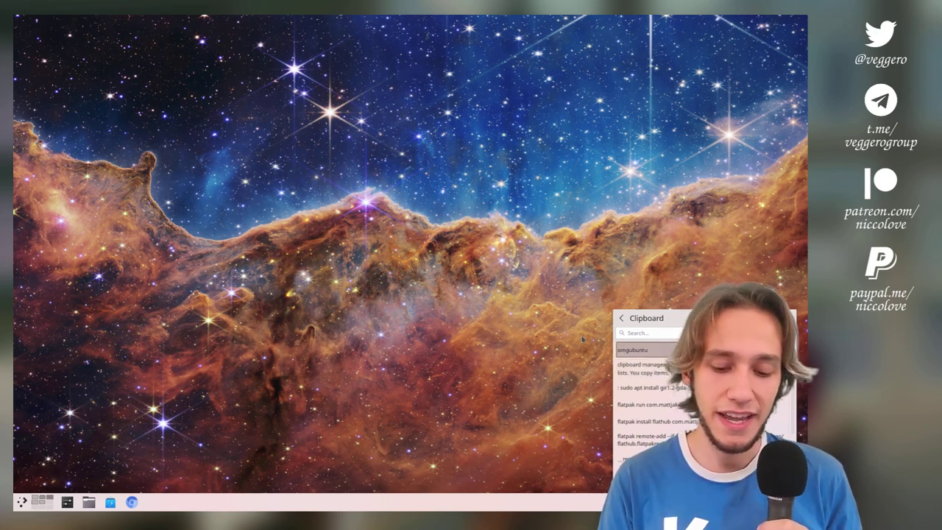
pyautogui.press('Return')
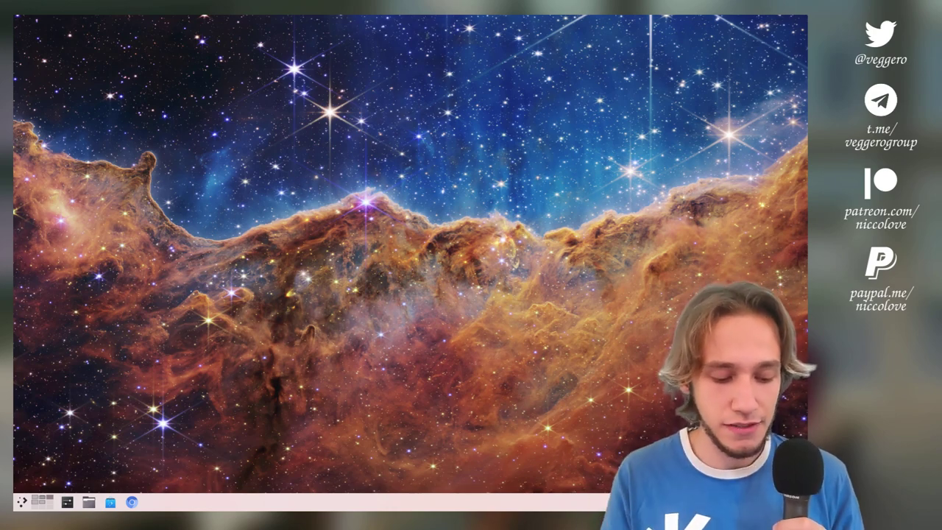
# Switch to the Ubuntu desktop with the Home folder and bring up Pano's clip cards.
pyautogui.hotkey('ctrl', 'F4')
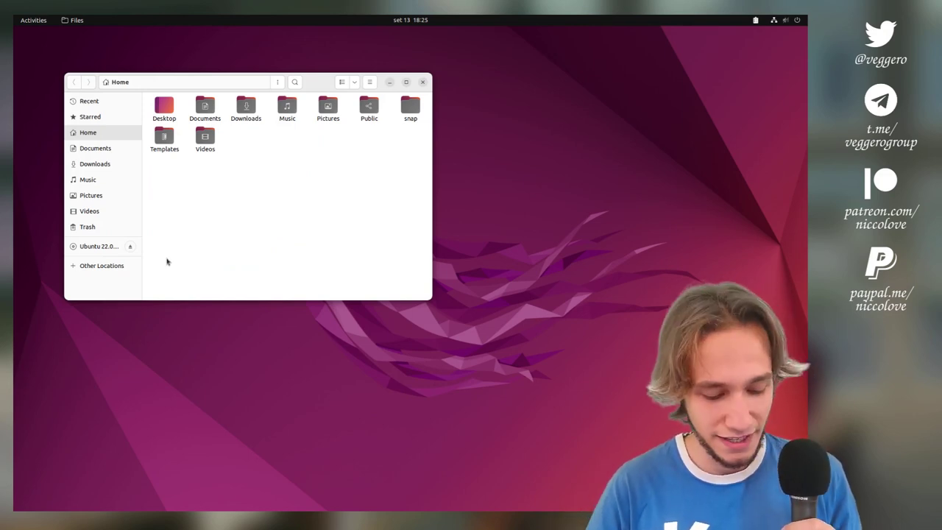
pyautogui.press('super+l')
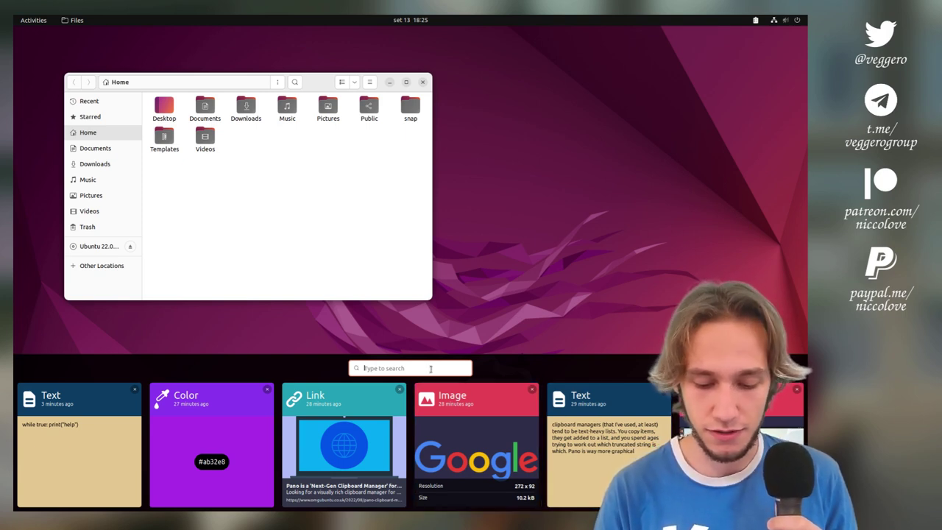
# Filter Pano clips for 'cli', clear the filter, and copy the 'clipboard managers…' text clip.
pyautogui.write('cli')
pyautogui.press('BackSpace')
pyautogui.press('BackSpace')
pyautogui.press('BackSpace')
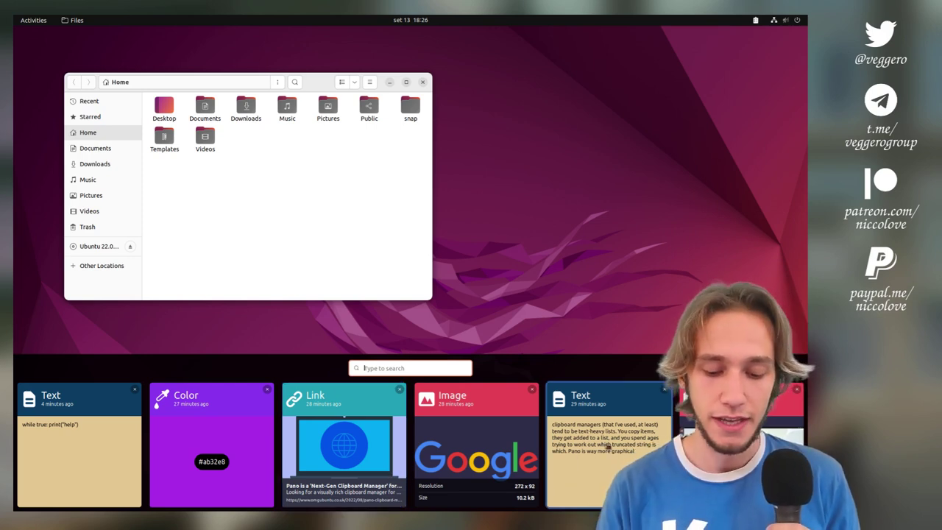
pyautogui.click(623, 439)
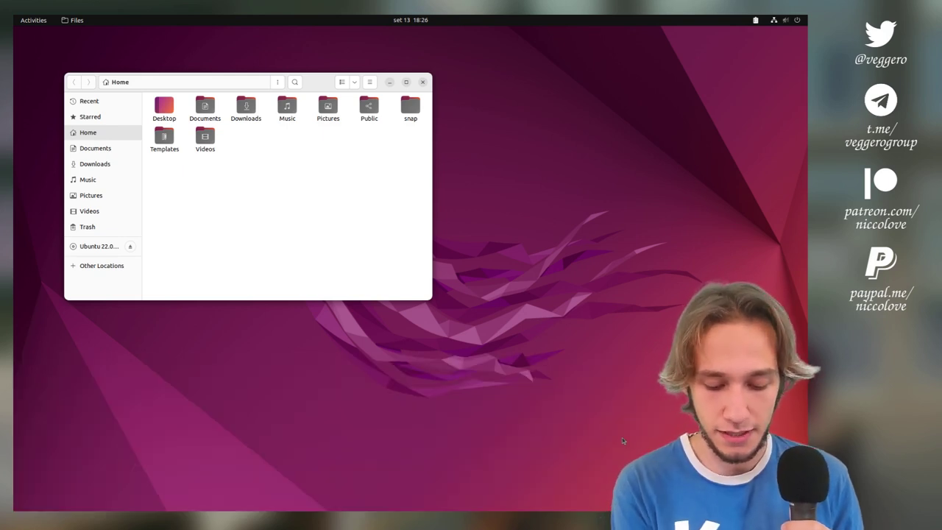
# Start a search in Files and paste the Pano article link from Pano into it.
pyautogui.write('W')
pyautogui.press('super+v')
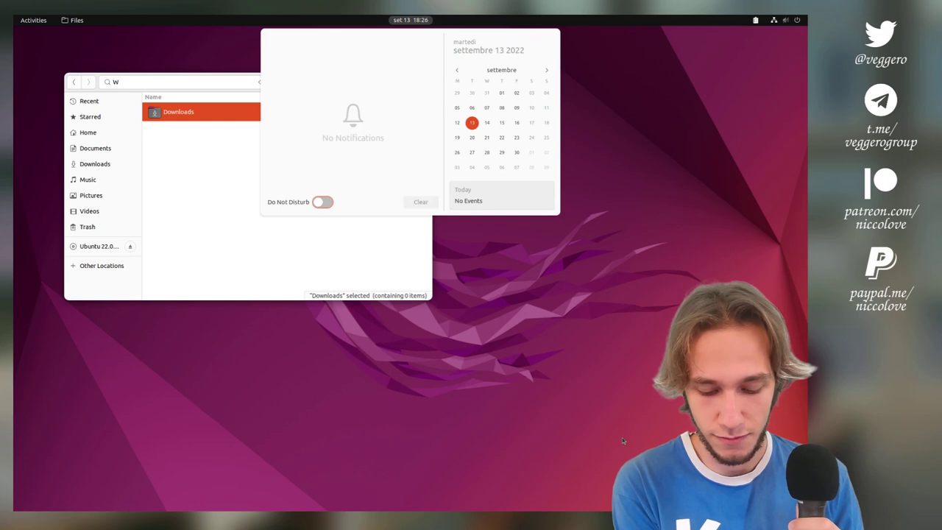
pyautogui.press('Escape')
pyautogui.write('B')
pyautogui.press('super+shift+v')
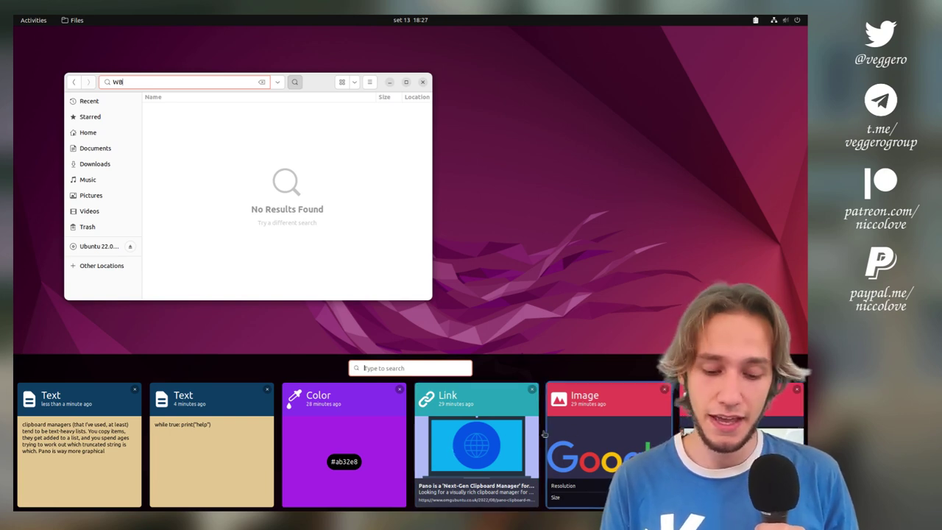
pyautogui.click(496, 436)
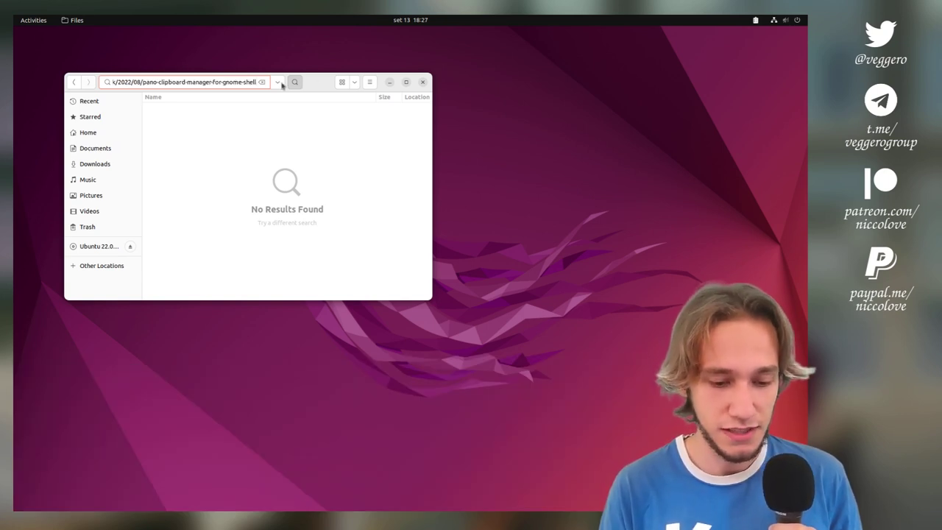
# Switch to Firefox and show the image results for 'nice chessboard'.
pyautogui.click(38, 27)
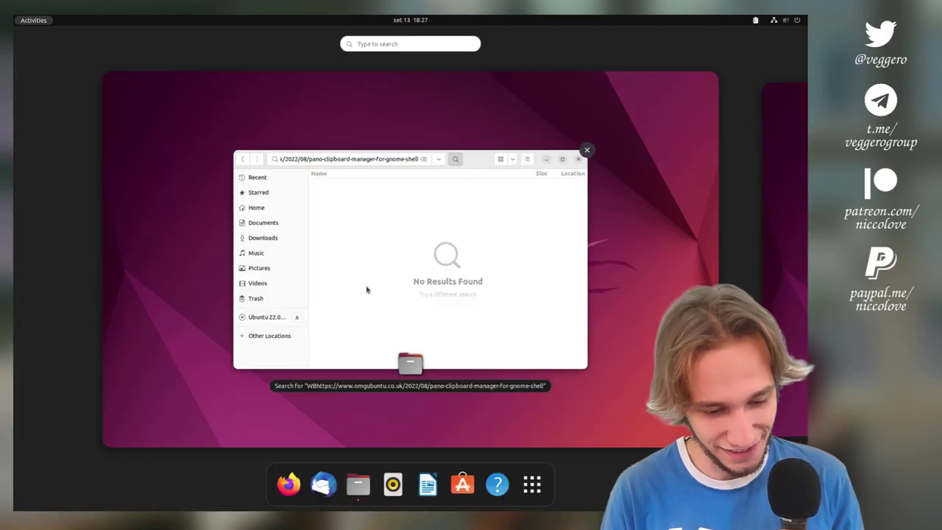
pyautogui.click(286, 483)
pyautogui.click(142, 107)
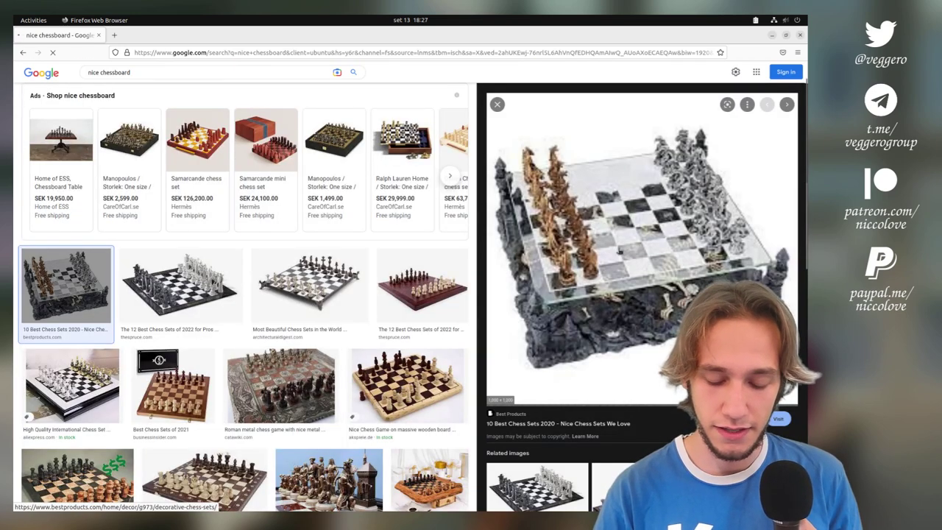
# Copy the glass chessboard preview image, then delete its Image clip from Pano's history.
pyautogui.rightClick(620, 251)
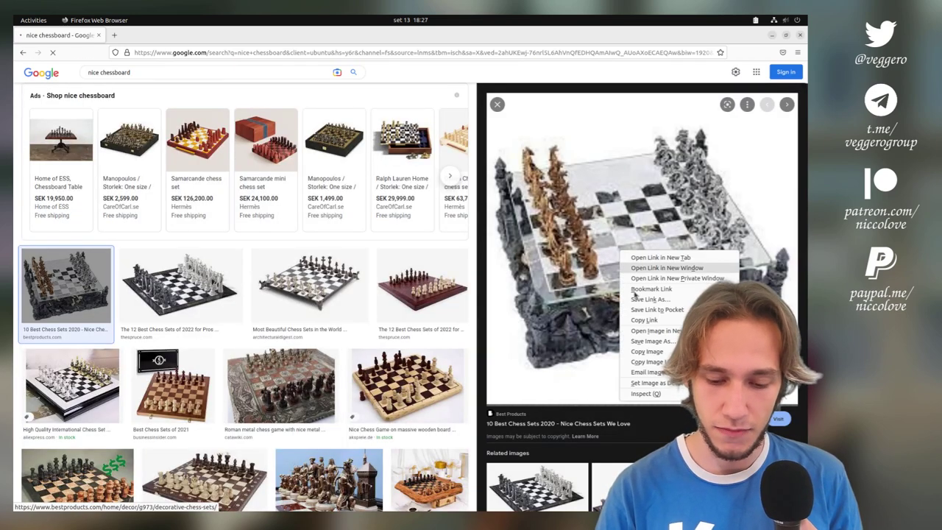
pyautogui.click(646, 351)
pyautogui.press('super+shift+v')
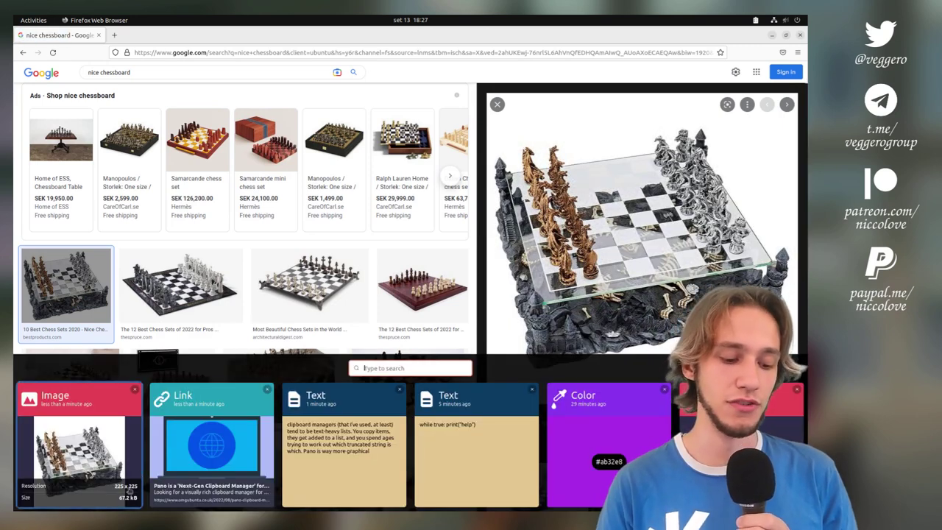
pyautogui.click(135, 390)
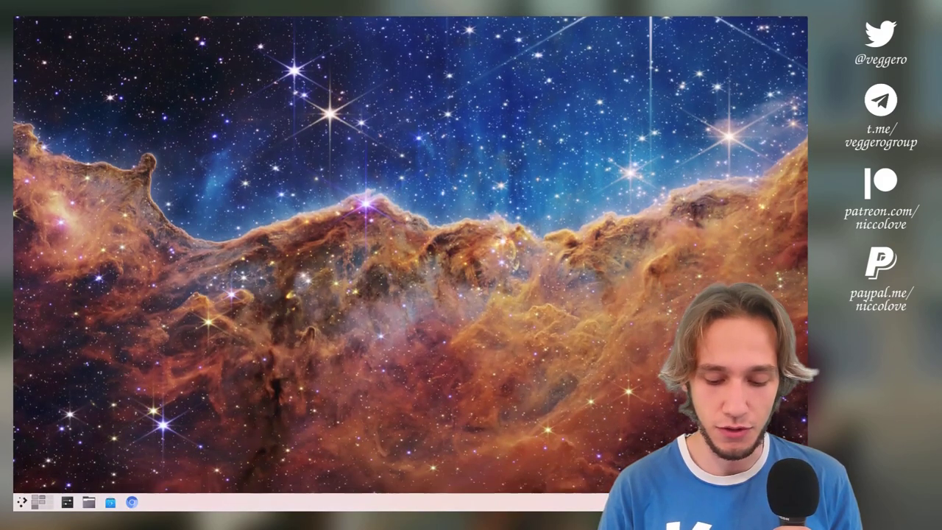
# Open Klipper's clipboard history on the KDE desktop for comparison.
pyautogui.press('super+v')
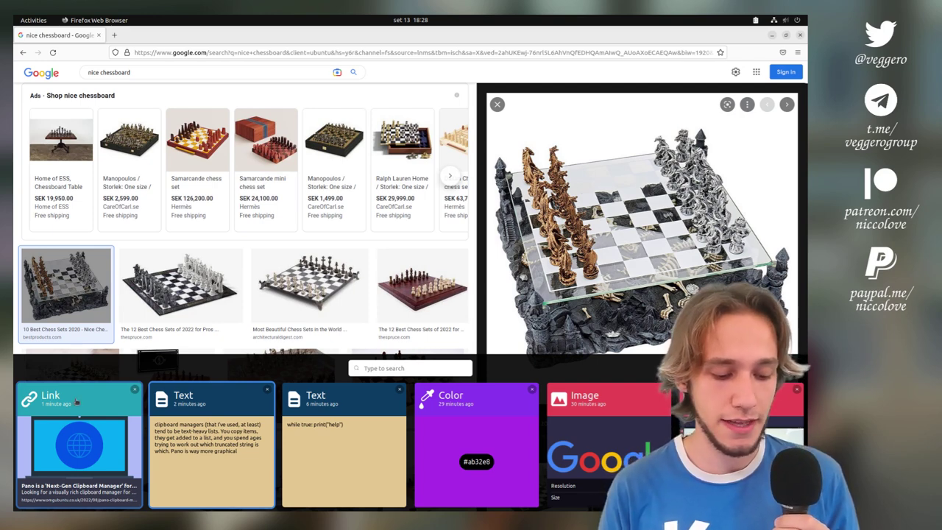
# Re-copy the Pano article Link clip and reopen the Pano panel over Firefox.
pyautogui.click(76, 402)
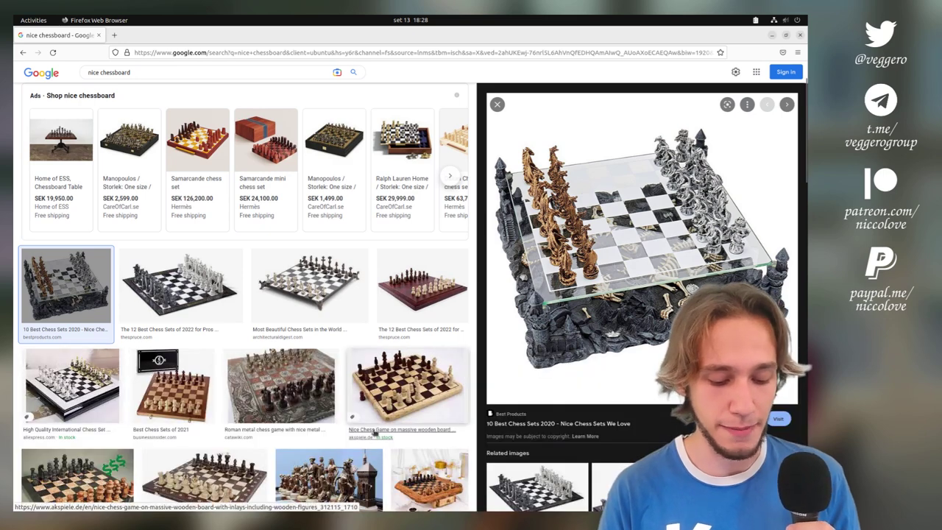
pyautogui.press('super+shift+v')
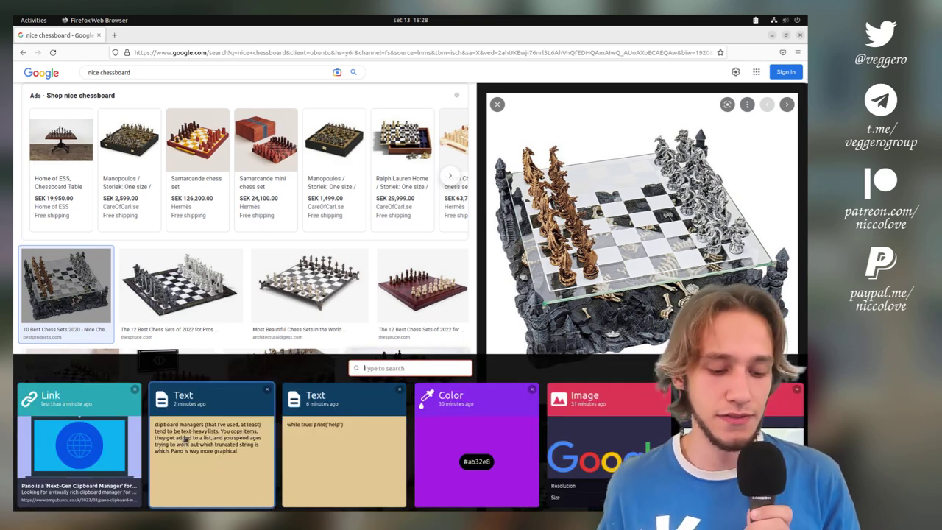